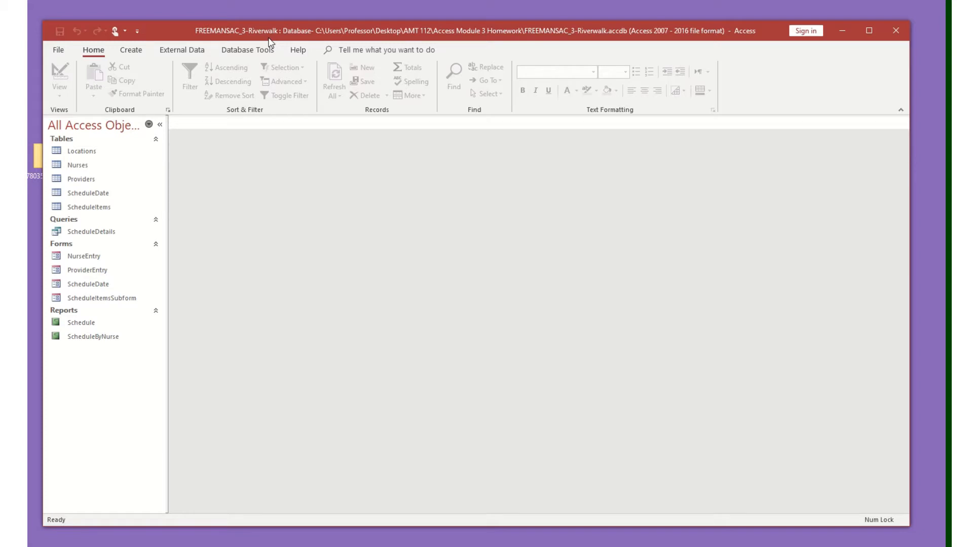
Create a new query in design view containing the Locations, Nurses, ScheduleDate and ScheduleItems tables.
click(134, 53)
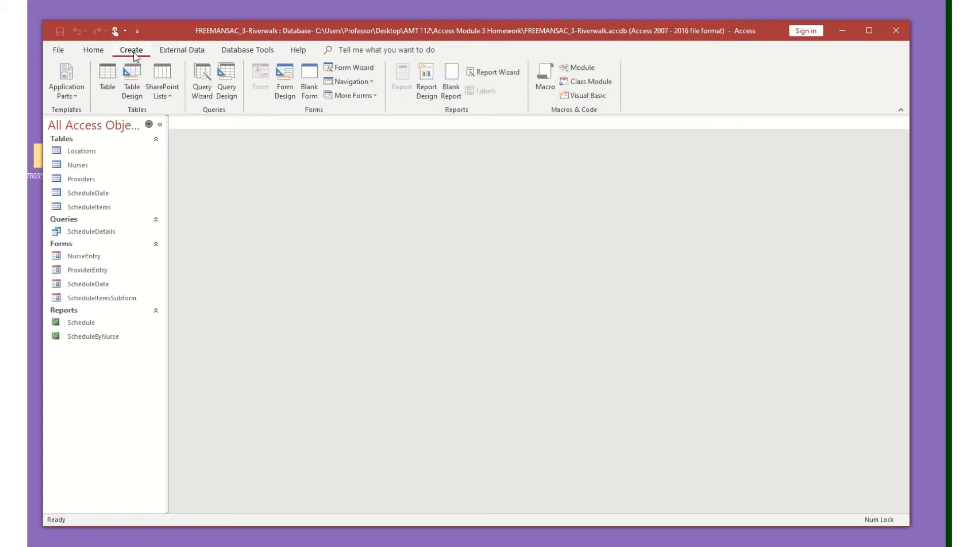
click(229, 82)
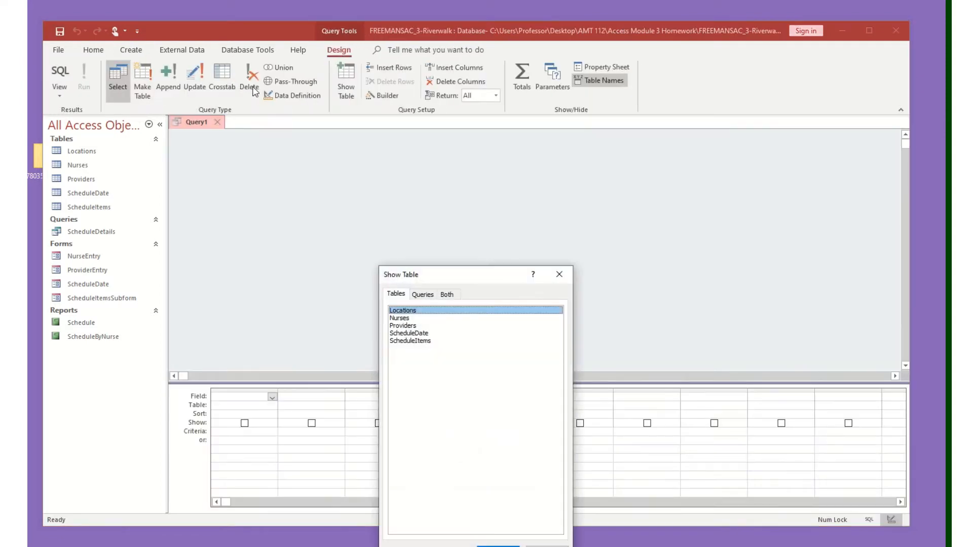
double_click(430, 311)
double_click(418, 319)
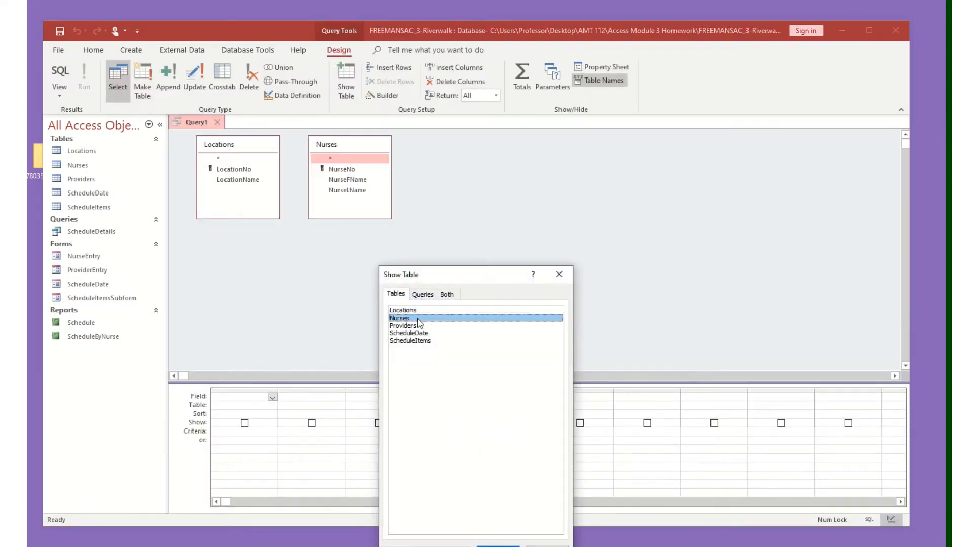
double_click(429, 333)
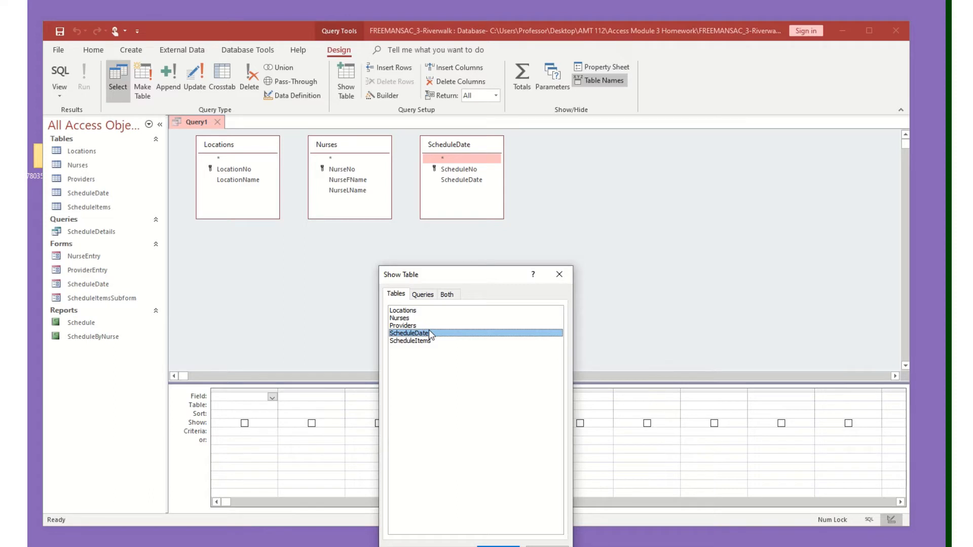
double_click(431, 340)
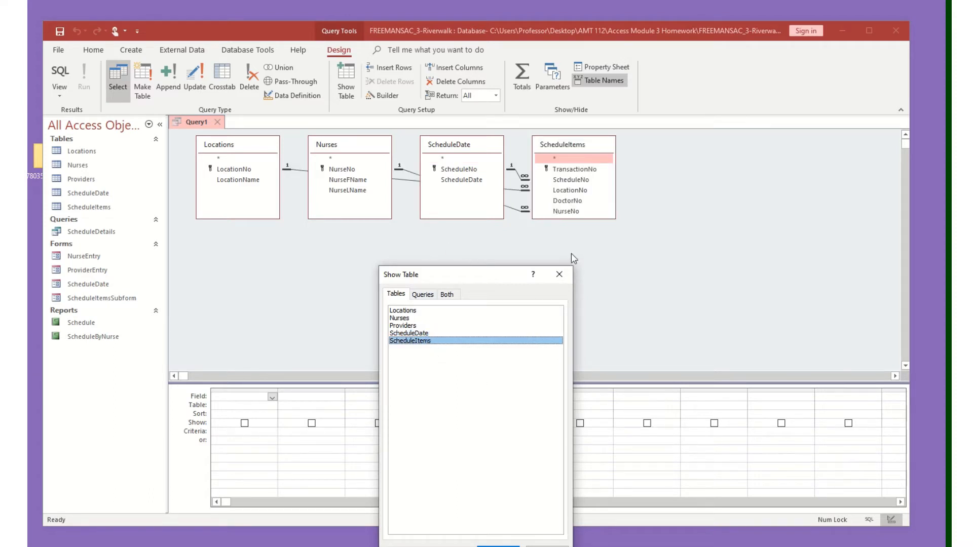
click(559, 274)
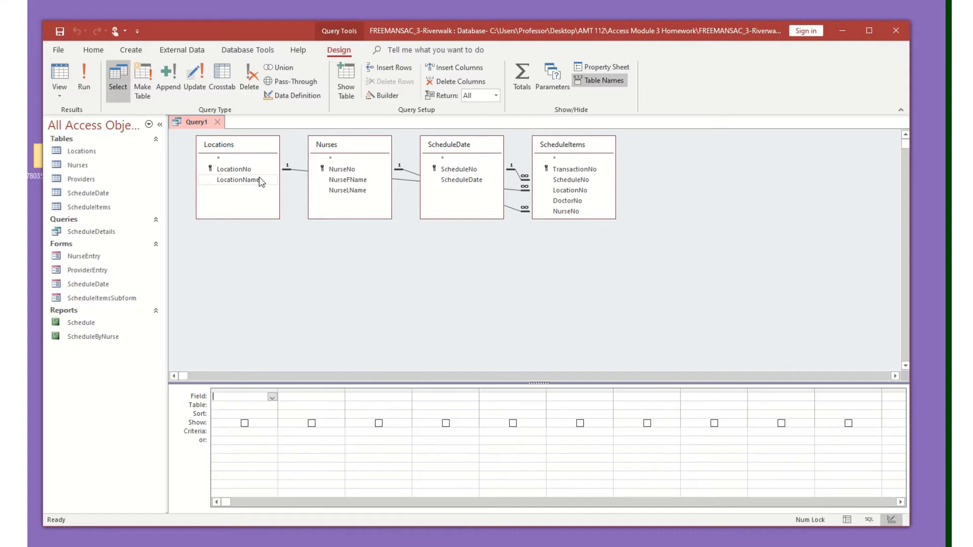
Add the fields LocationName, ScheduleDate, NurseLName and NurseFName to the query grid in that order.
double_click(246, 181)
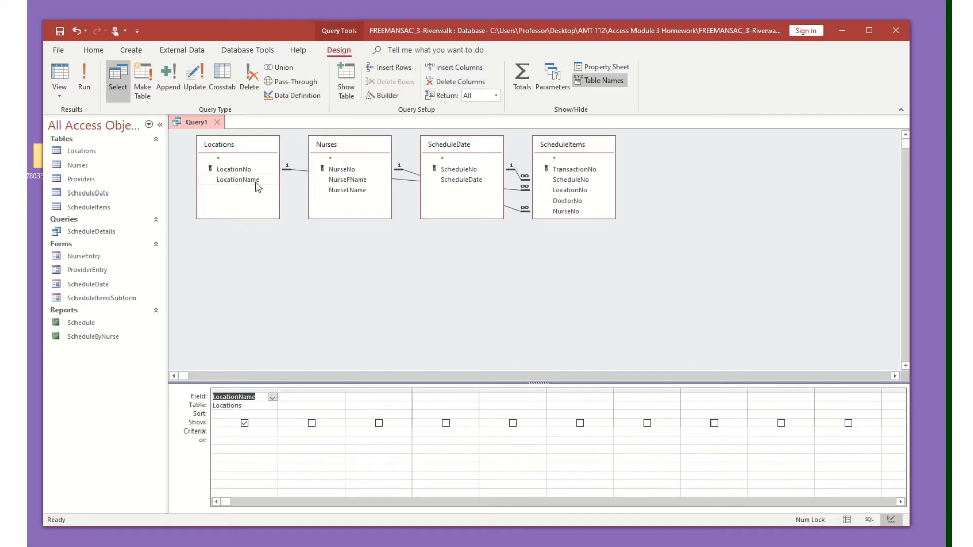
double_click(461, 181)
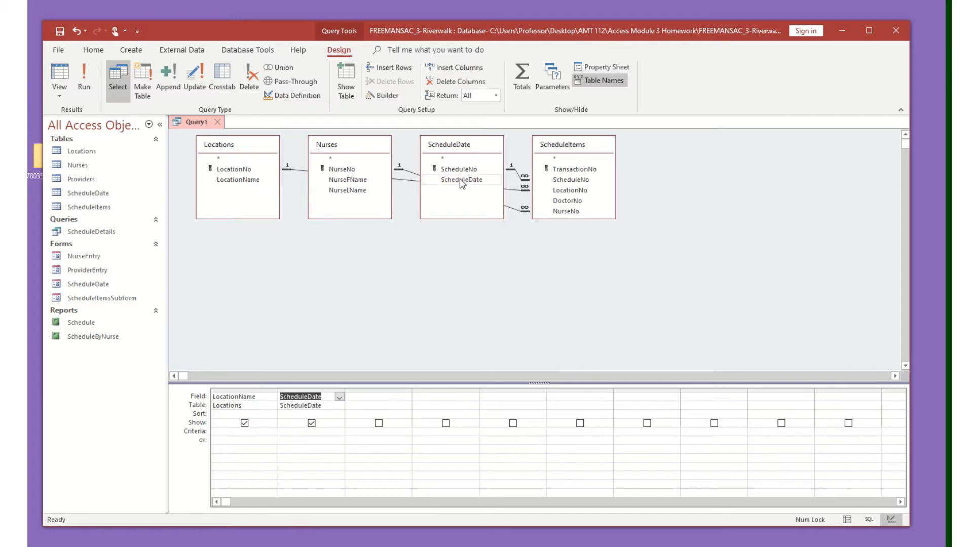
double_click(358, 190)
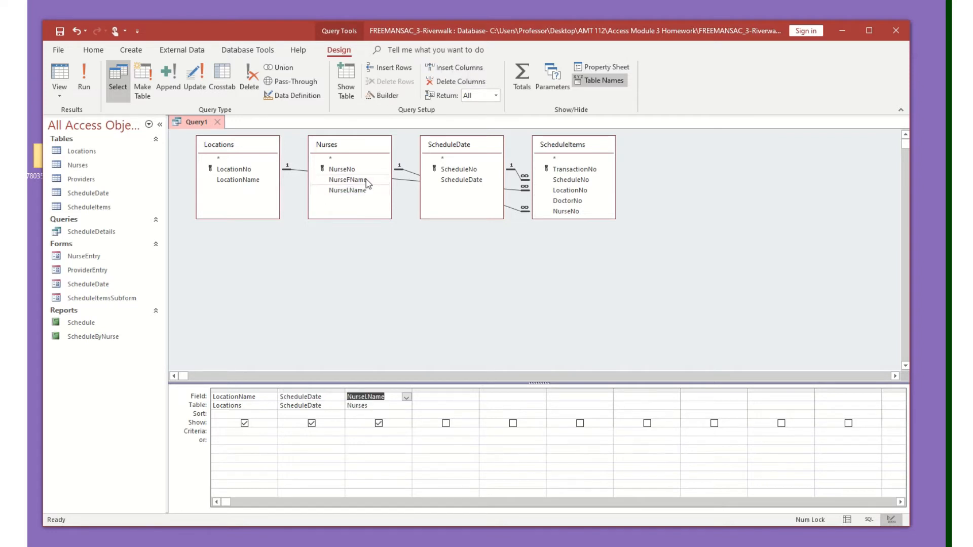
double_click(368, 183)
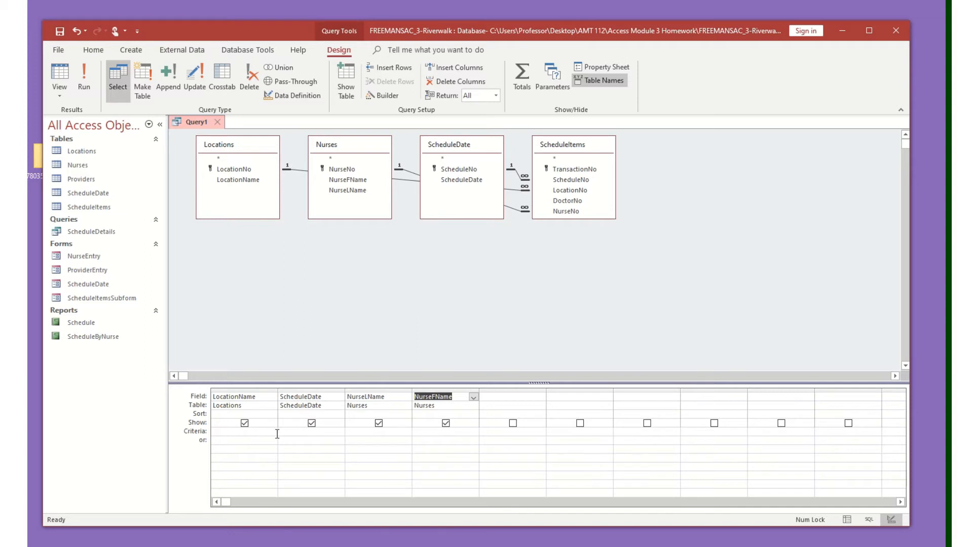
Sort the query ascending by ScheduleDate and NurseLName, and view the resulting datasheet.
click(335, 414)
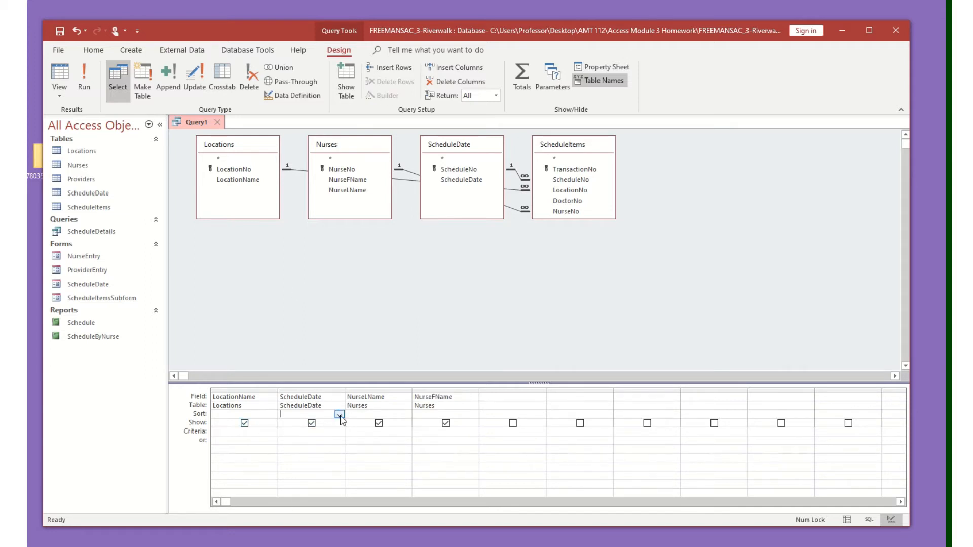
click(339, 414)
click(337, 424)
click(405, 414)
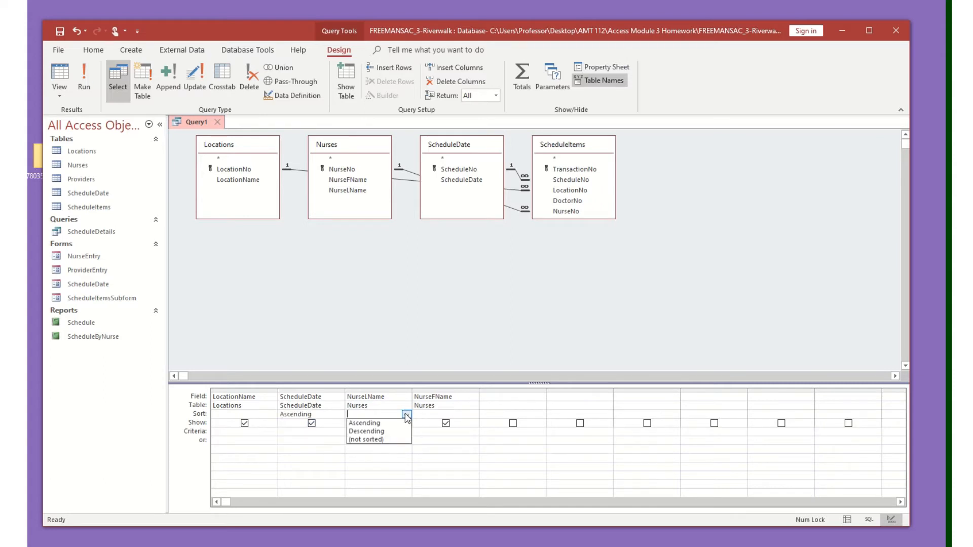
click(402, 423)
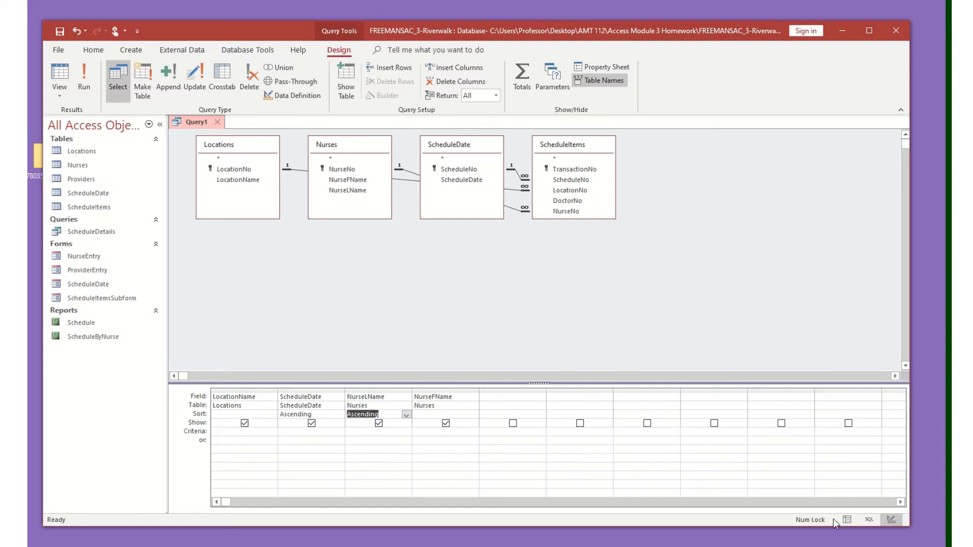
click(847, 520)
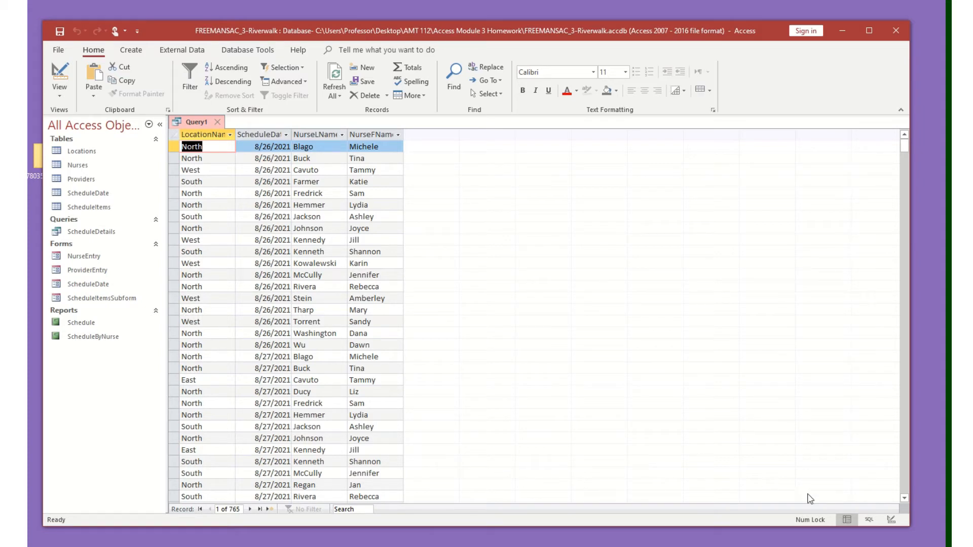
In the query design, set the LocationName criteria to north or south and the ScheduleDate criteria to >=12/01/2021.
click(891, 520)
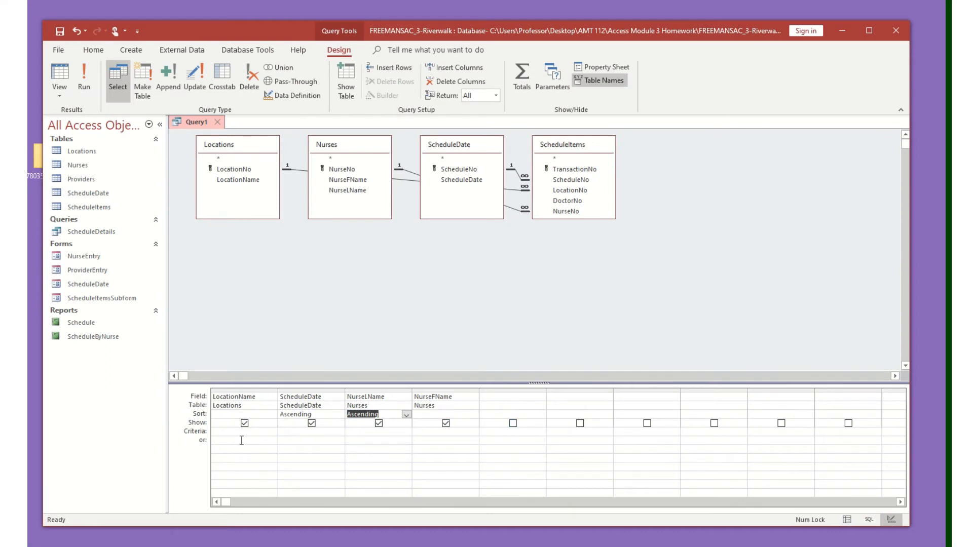
click(226, 431)
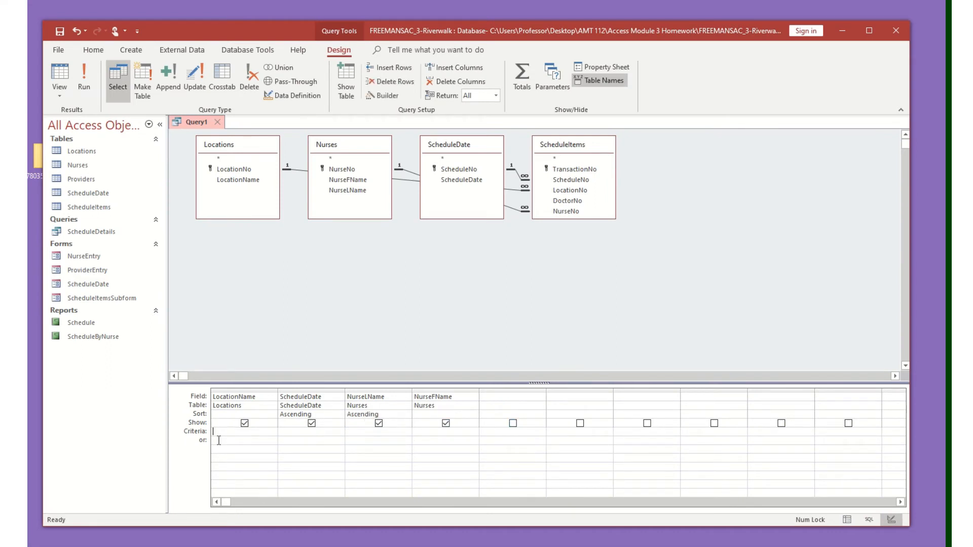
text(north or south)
click(297, 435)
text(>12)
key(BackSpace)
text(=12/01/2021)
Set the NurseLName criteria to match either of two nurses' last names joined with Or, and view the results.
click(359, 432)
text(Wash)
text(in)
text(gton or)
text( Fredric)
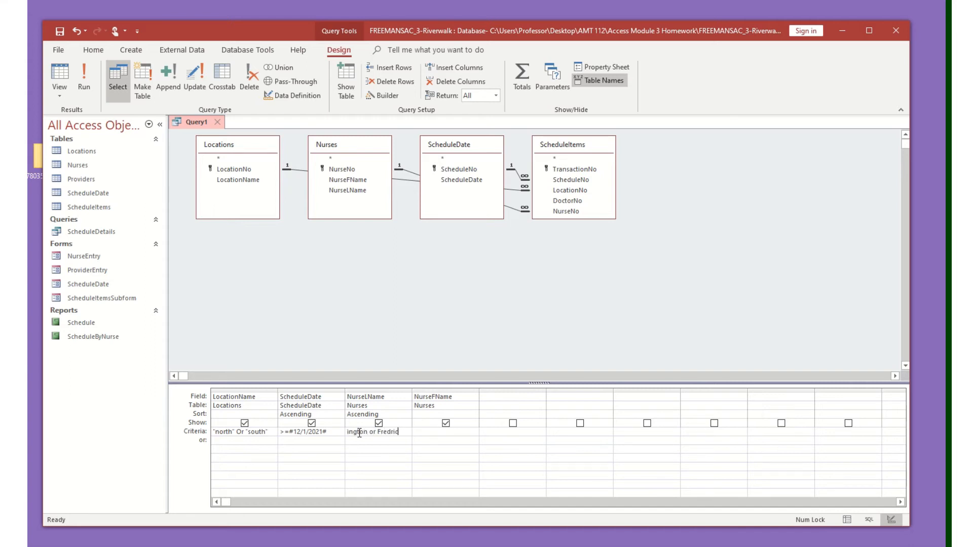
text(k)
click(845, 520)
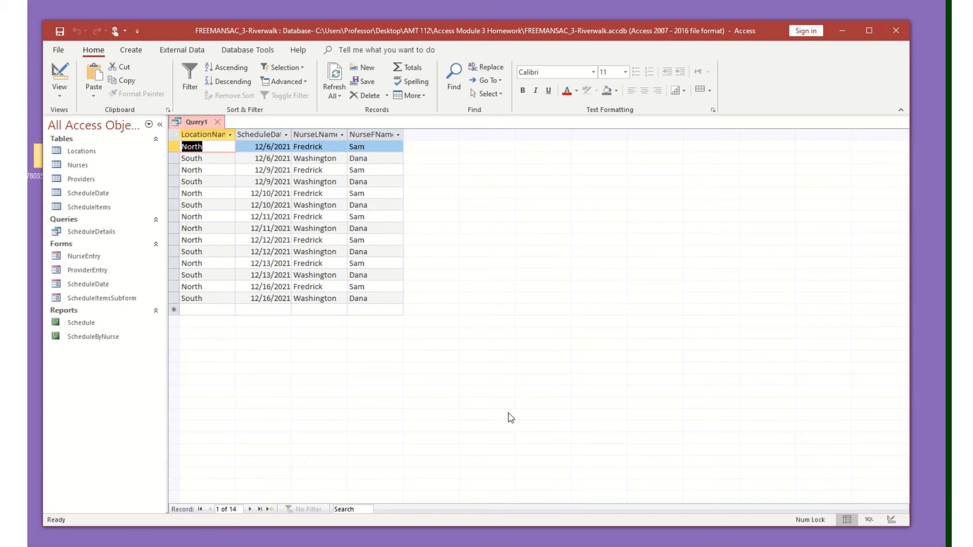
Widen the NurseLName column in the query design grid to fit its full criteria, and return to the datasheet.
click(890, 520)
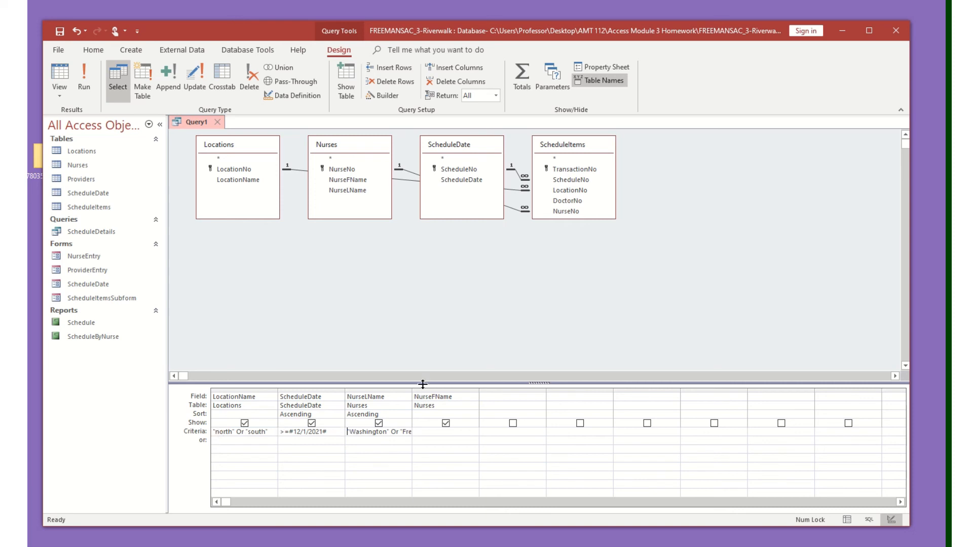
drag(413, 388, 502, 386)
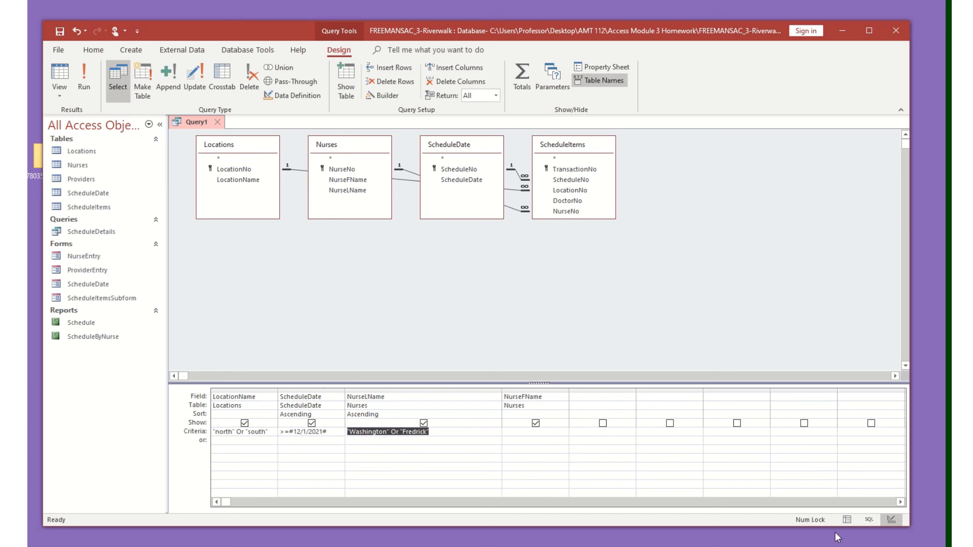
click(846, 520)
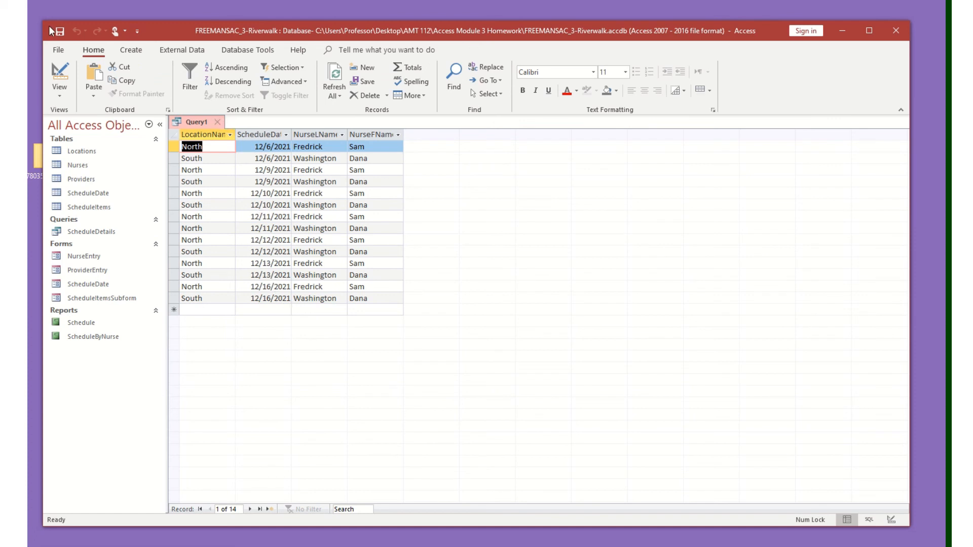
Save the query under the name NorthSouth.
click(60, 31)
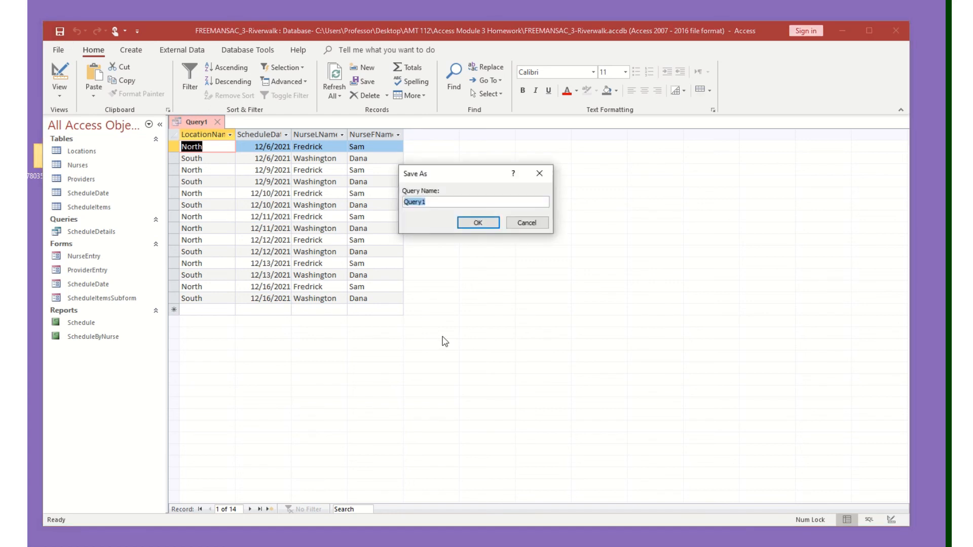
text(NorthSputh)
key(BackSpace)
key(BackSpace)
key(BackSpace)
text(uth)
click(477, 222)
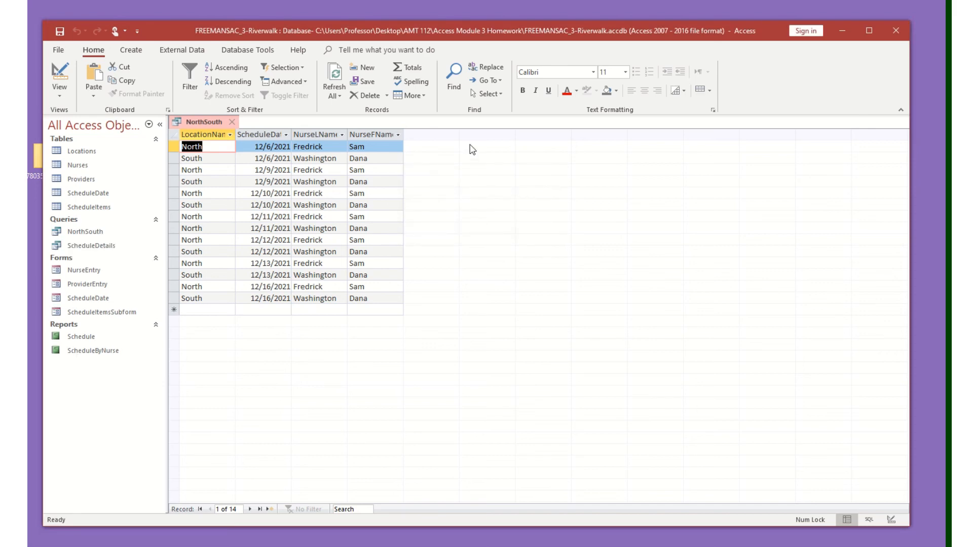